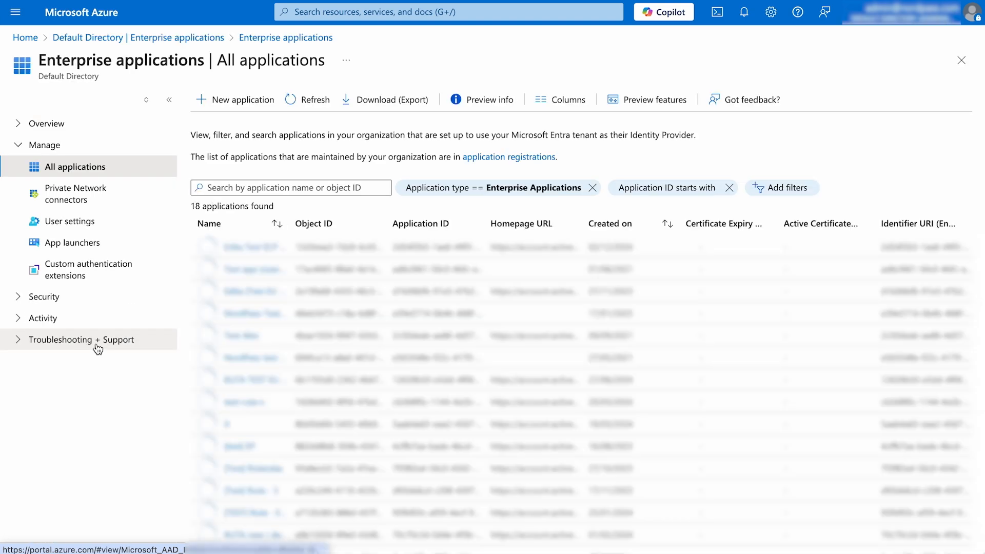
Create a non-gallery enterprise application named "NordPass Enterprise Demo".
click(241, 99)
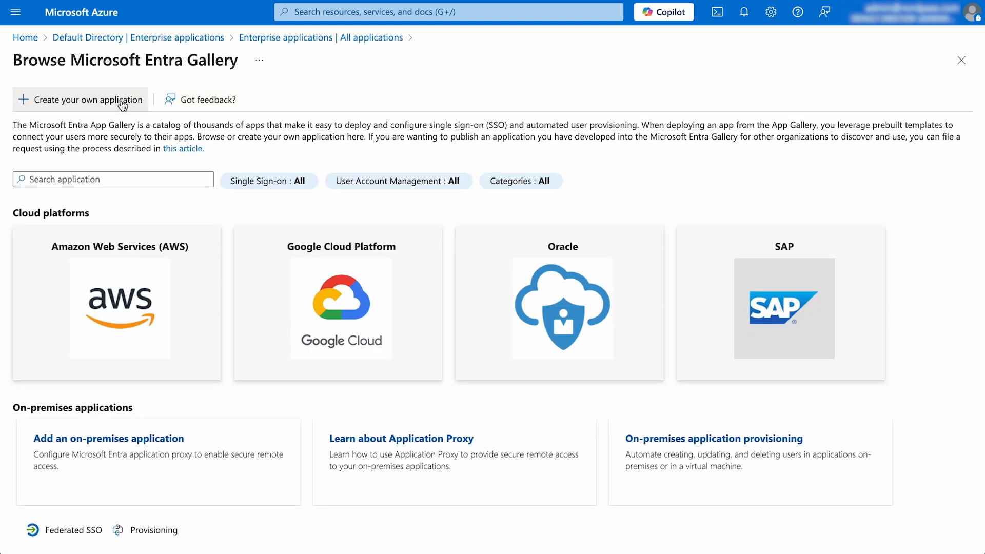
click(125, 106)
text(NordPass Enterprise Demo)
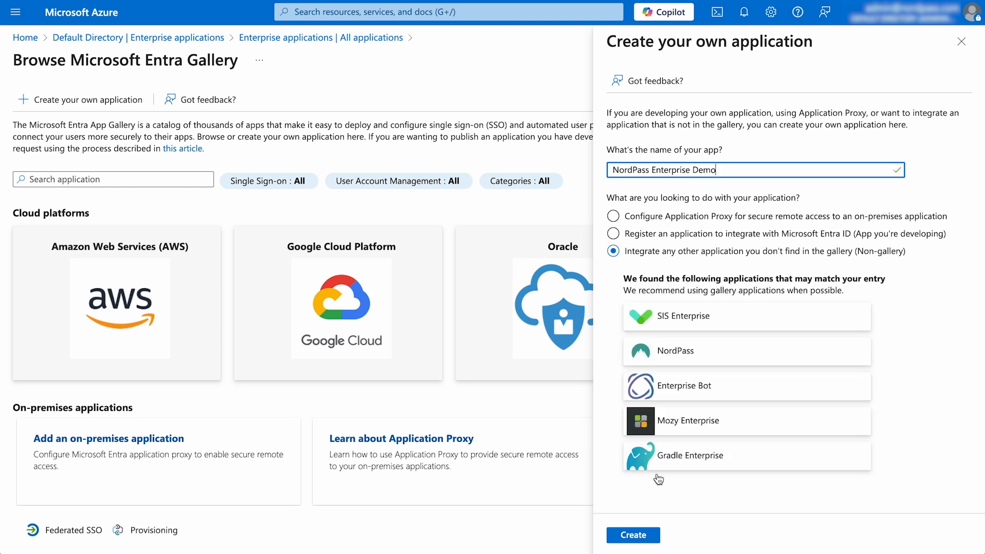
click(639, 536)
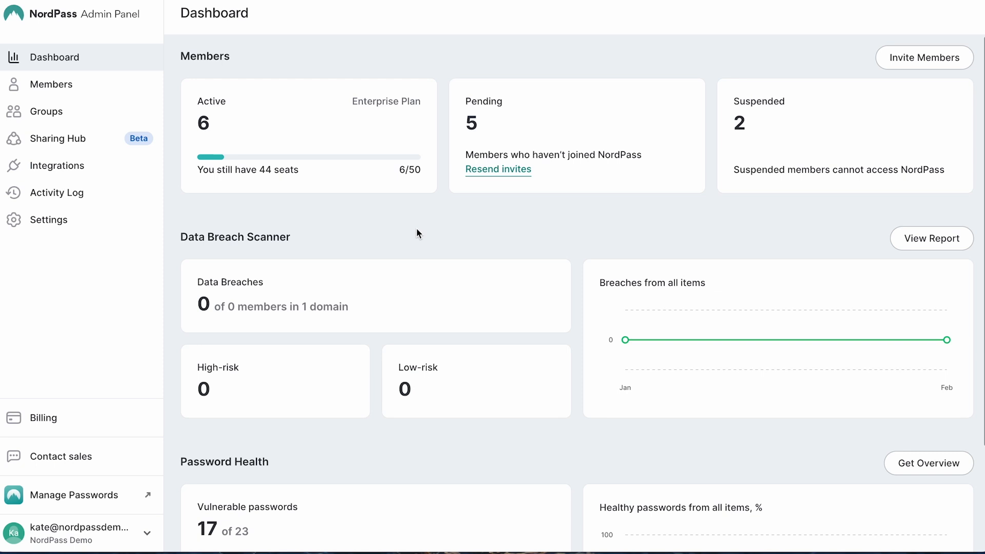
Switch to the NordPass Admin Panel and get the user provisioning credentials for Microsoft Entra ID.
click(100, 224)
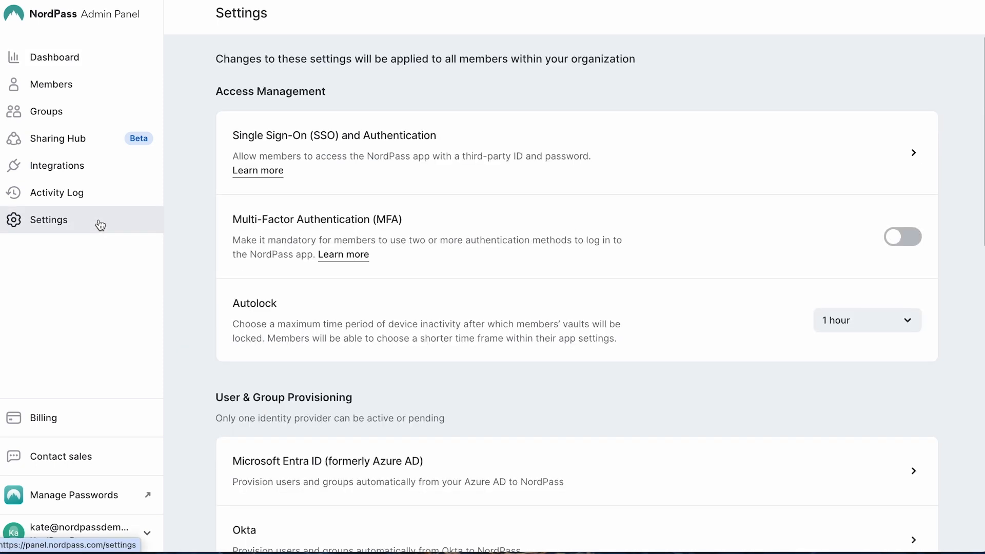
scroll(210, 278, down, 4)
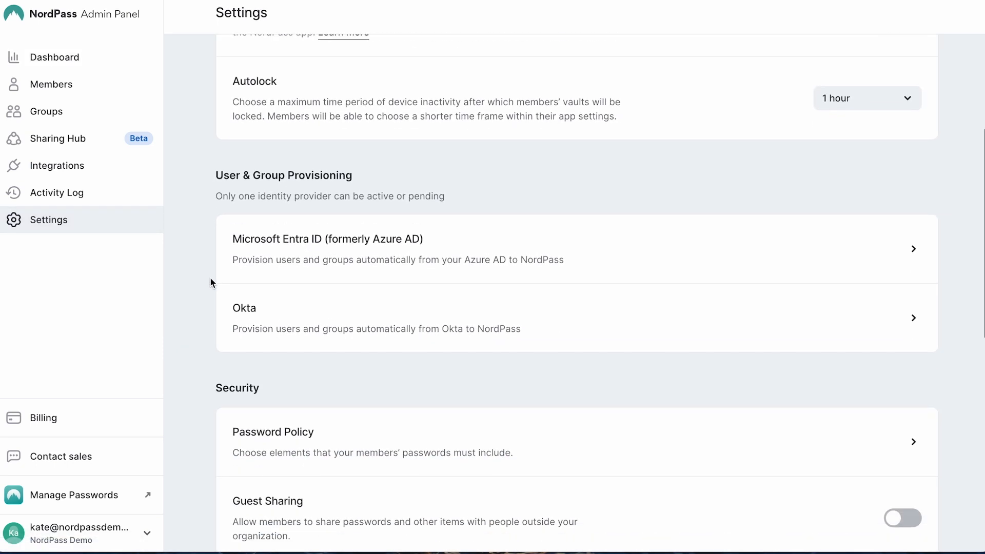
click(318, 274)
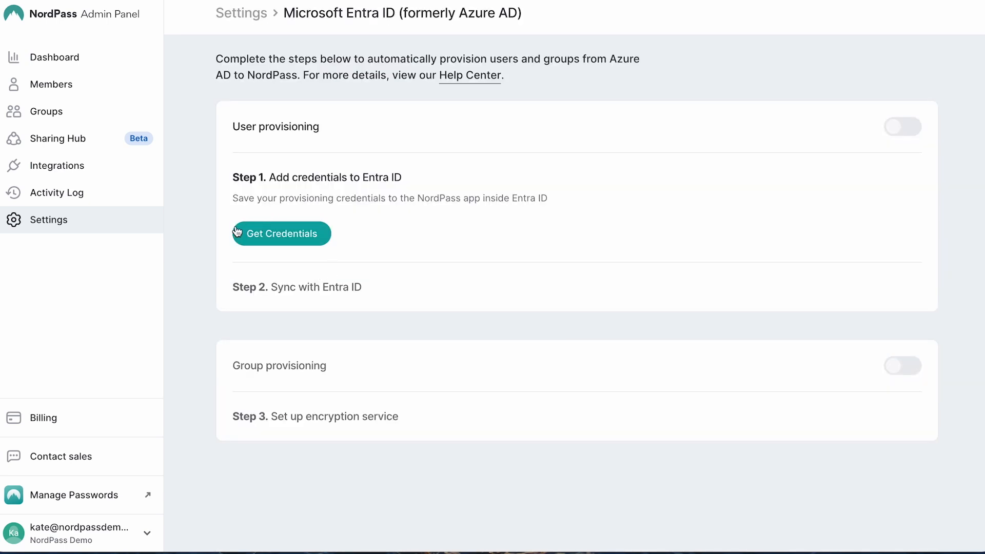
click(280, 245)
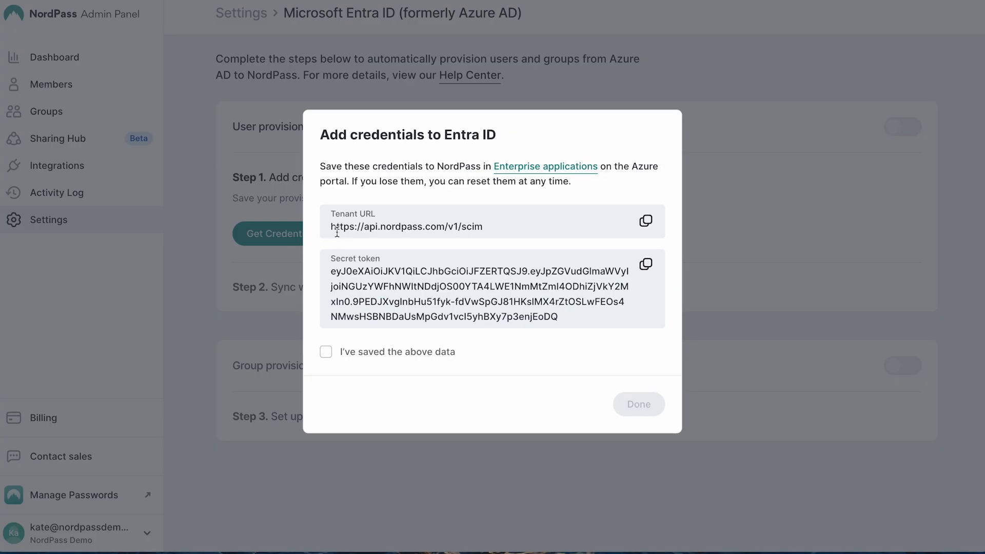
Copy the tenant URL and the secret token, and confirm that the credentials have been saved.
click(645, 221)
click(642, 266)
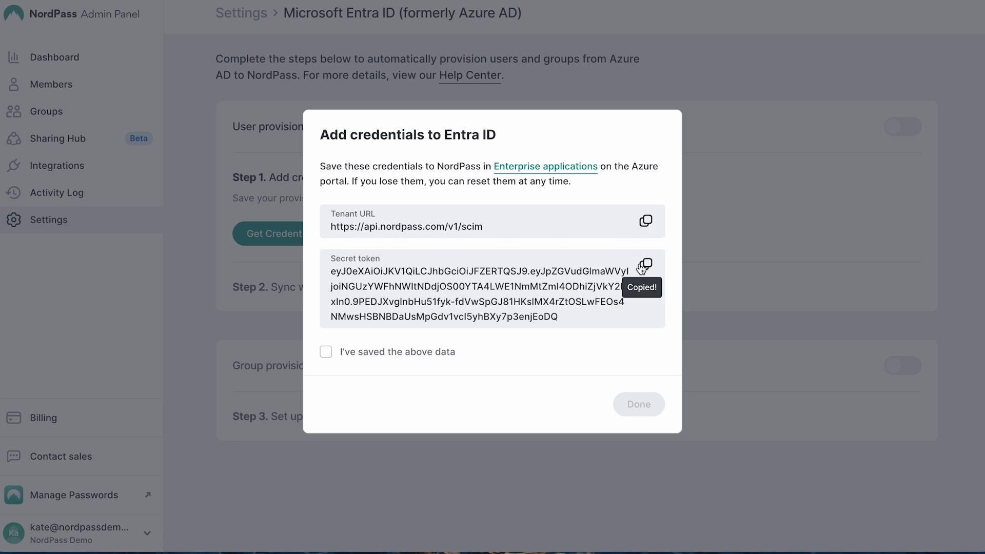
click(326, 353)
click(635, 404)
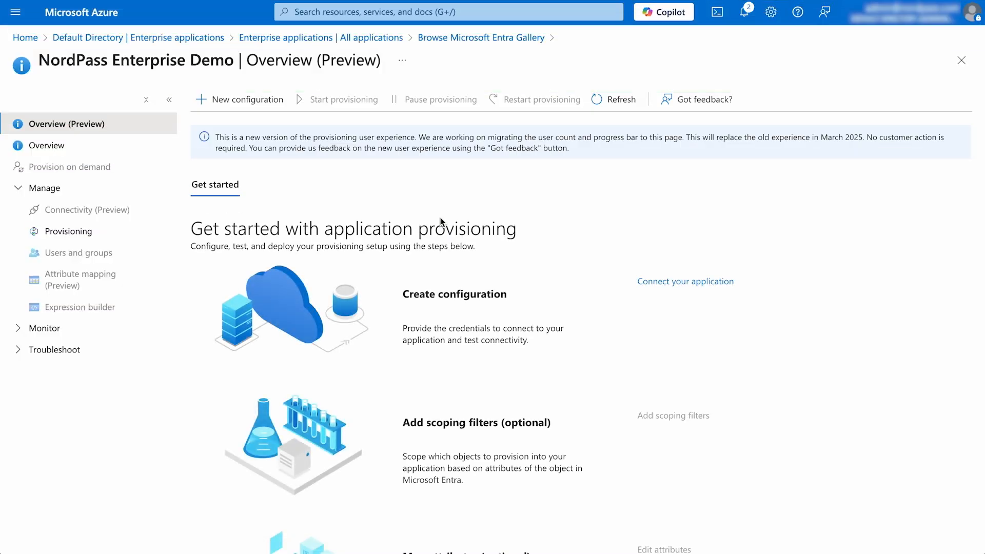
click(700, 290)
click(82, 324)
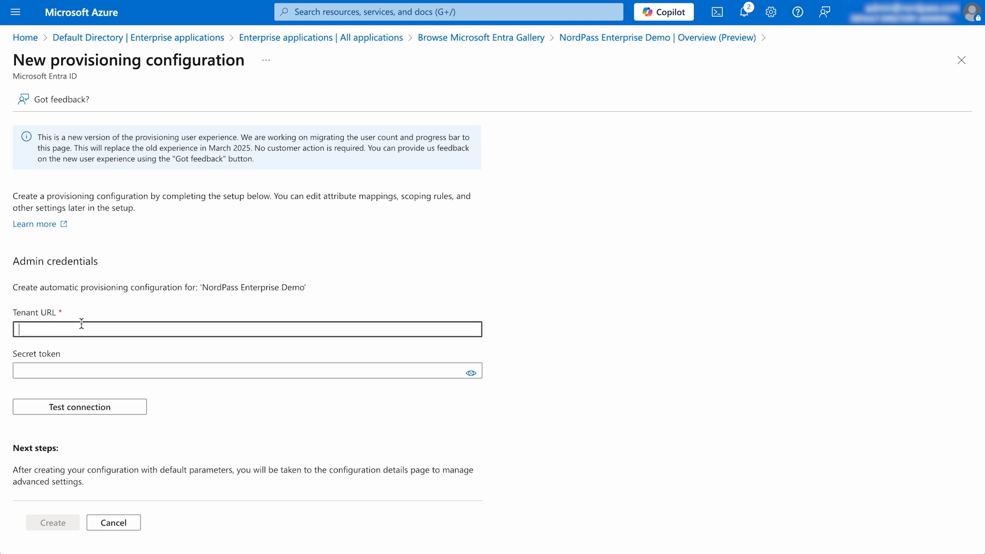
key(ctrl+v)
click(95, 373)
key(ctrl+v)
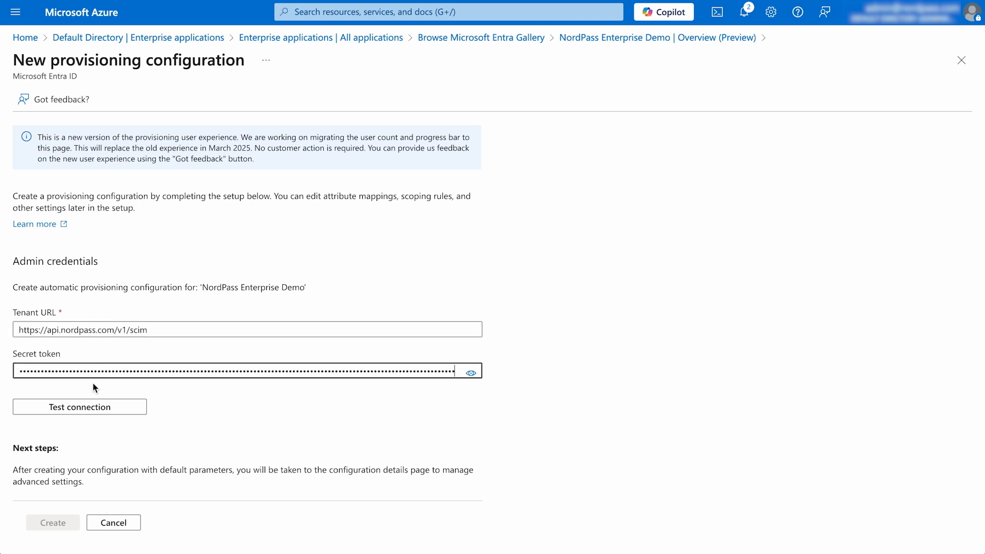
click(88, 411)
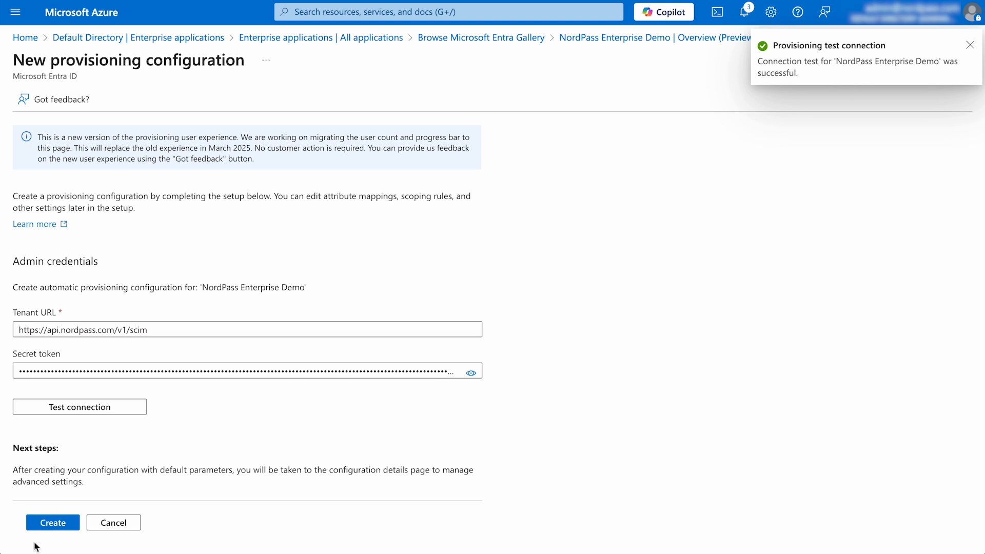
click(52, 523)
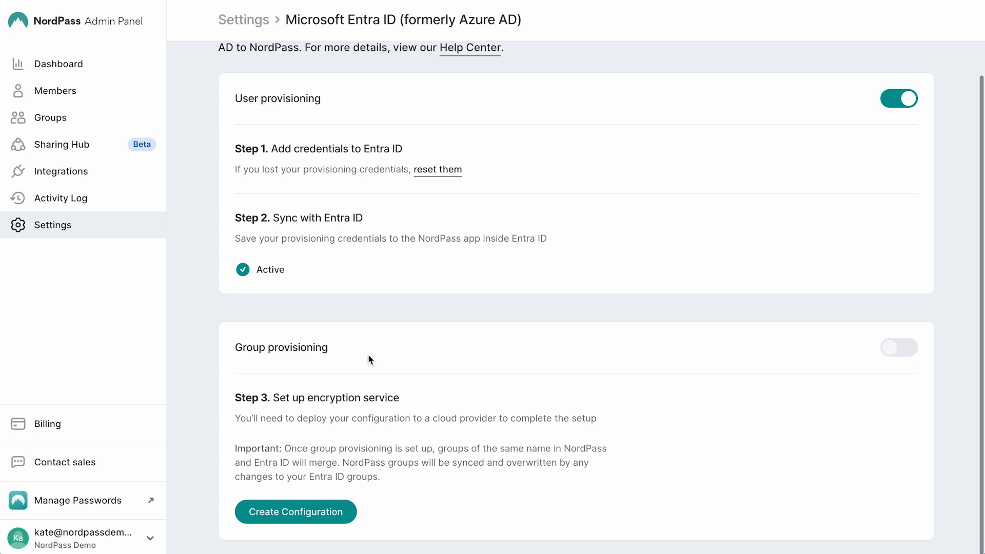
In the NordPass Admin Panel, create the group provisioning configuration, copy its template code, and confirm it as added to Azure Portal.
click(331, 521)
click(646, 318)
click(638, 406)
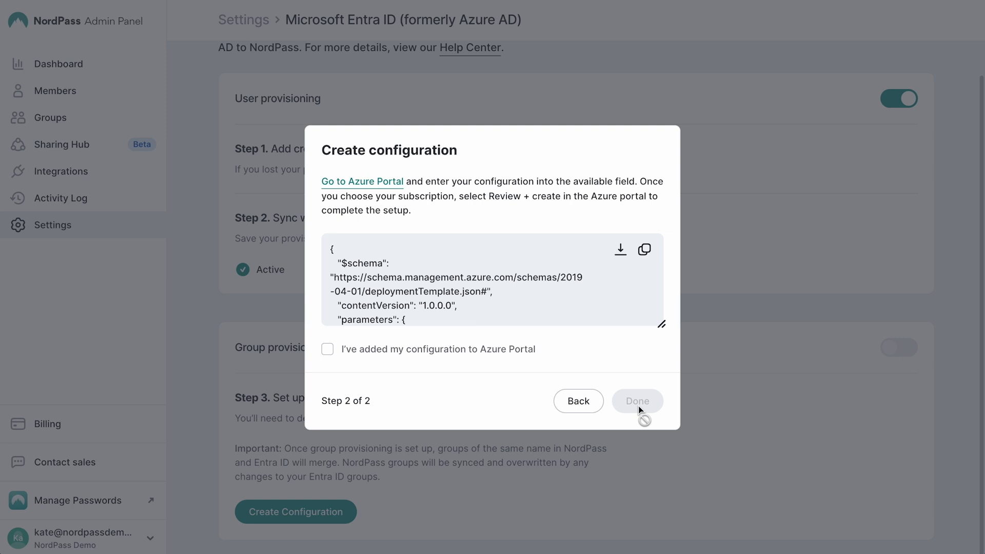
click(645, 251)
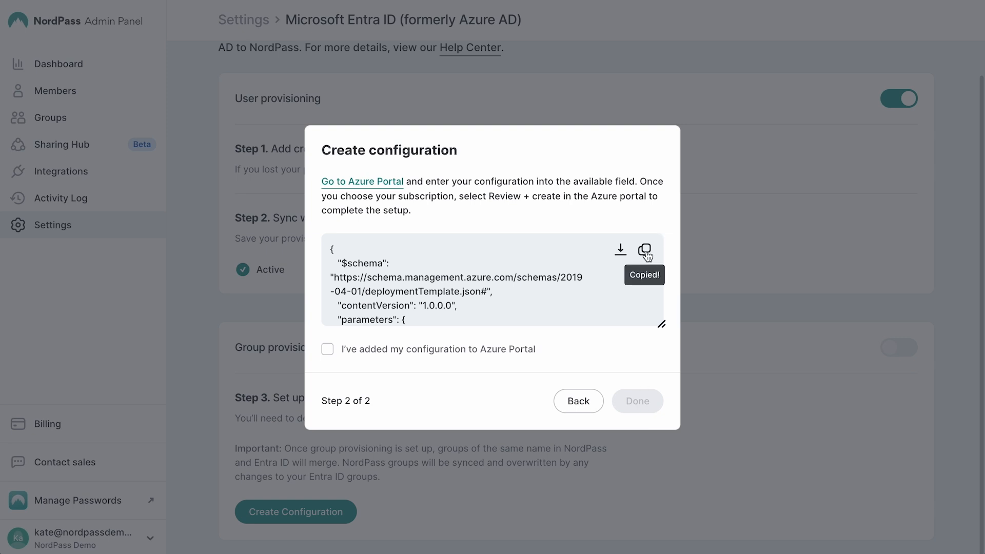
click(327, 351)
click(646, 392)
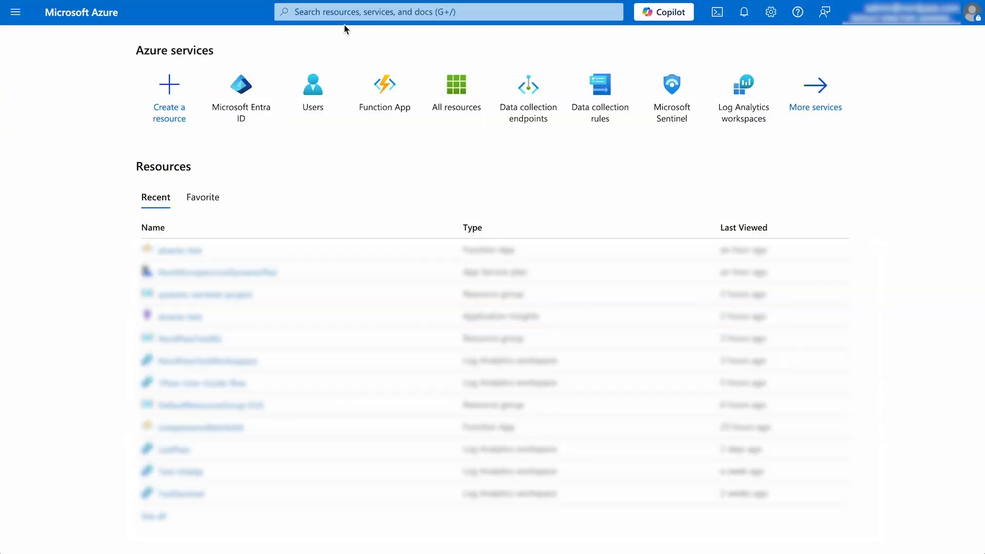
In Azure, search for "custom depl", choose to deploy a custom template, and start building an own template in the editor.
click(348, 12)
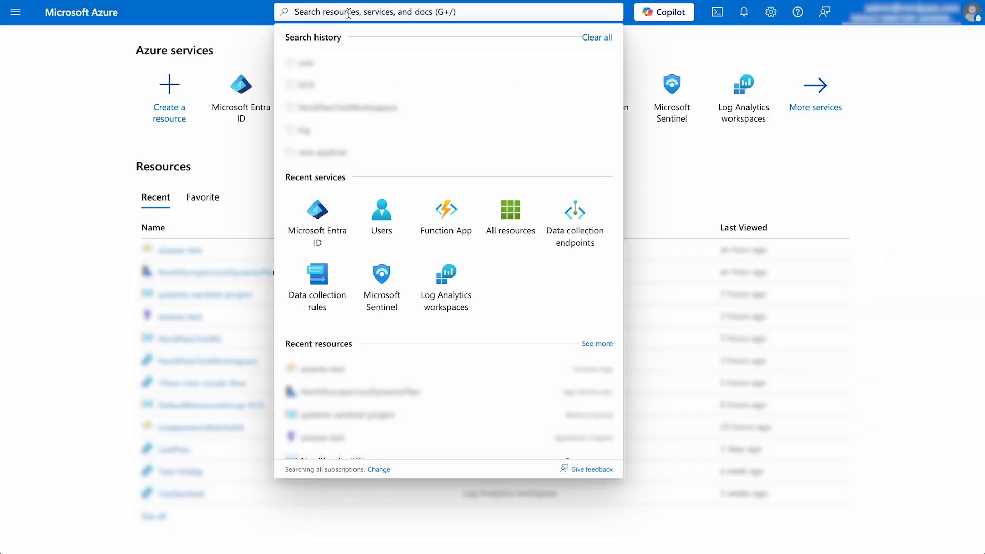
text(custom depl)
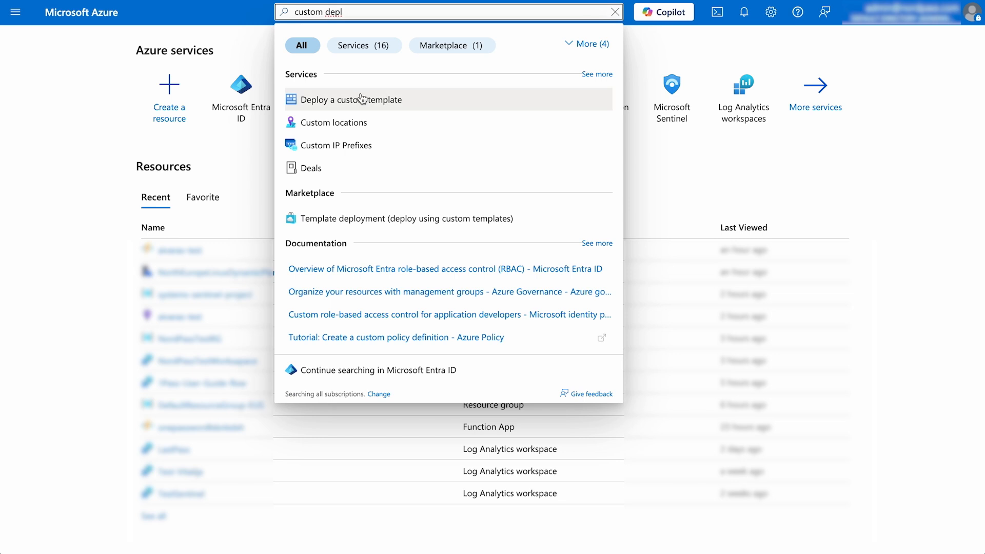
click(363, 98)
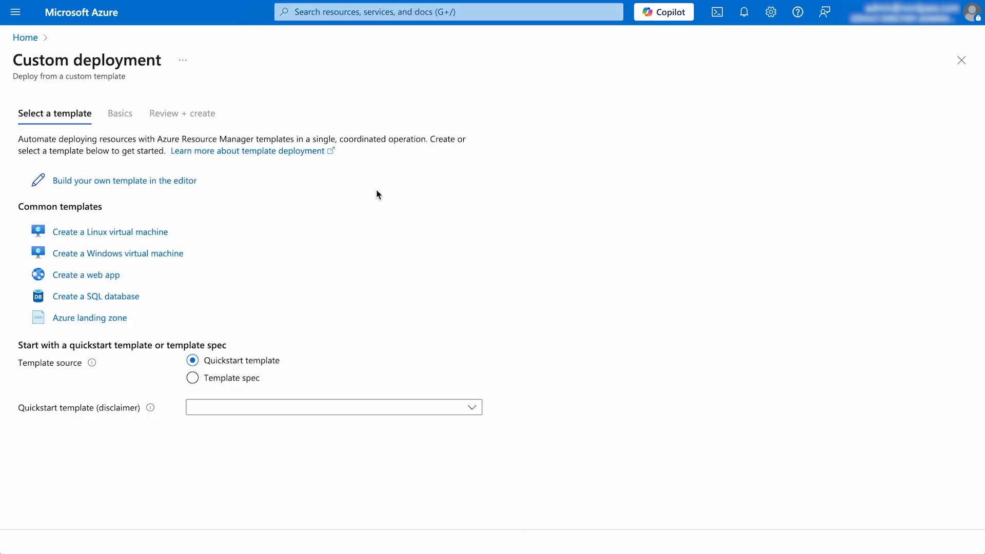
click(172, 182)
Replace the entire default template code with the copied NordPass configuration and save the template.
click(249, 191)
key(ctrl+a)
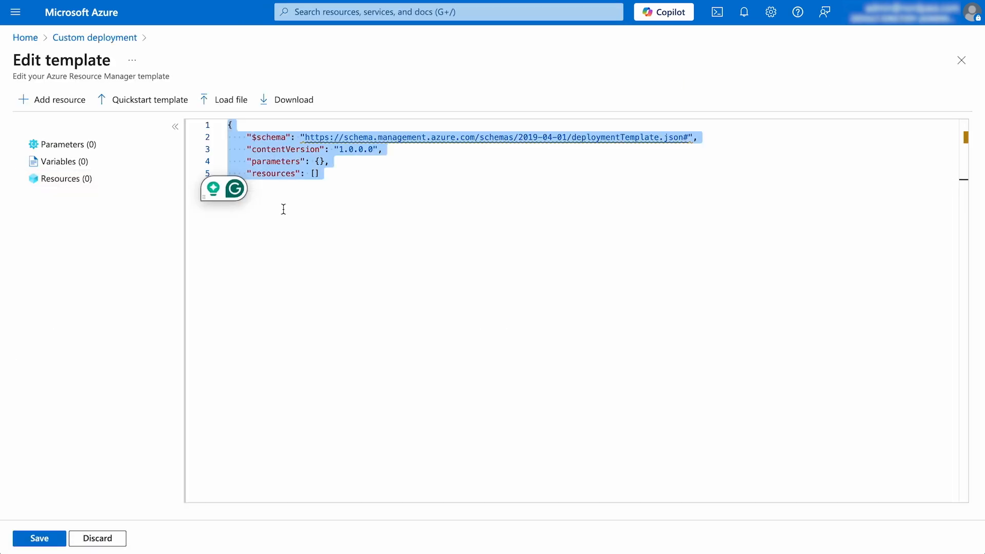
key(ctrl+v)
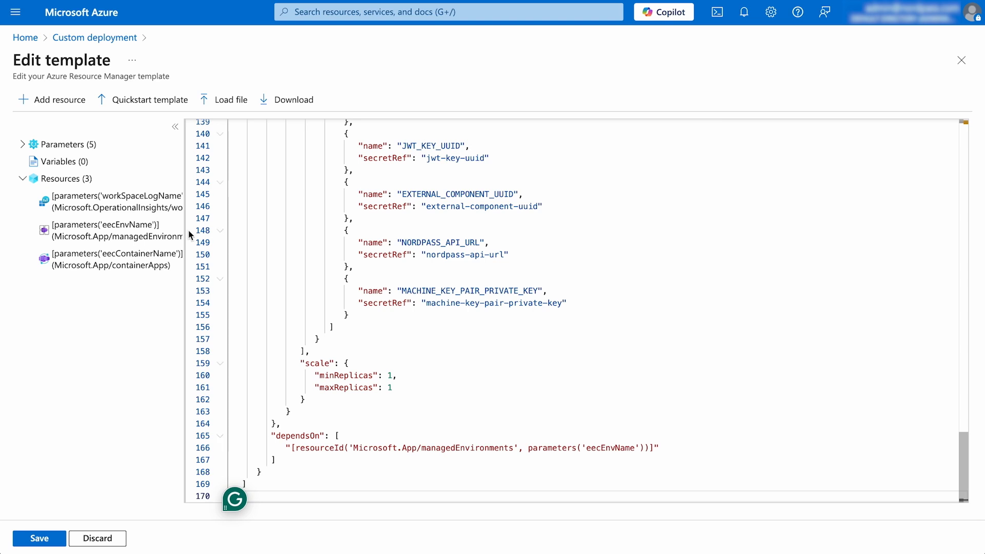
click(38, 538)
Create a new resource group named nordpass-group-provisioning for the custom deployment.
click(208, 339)
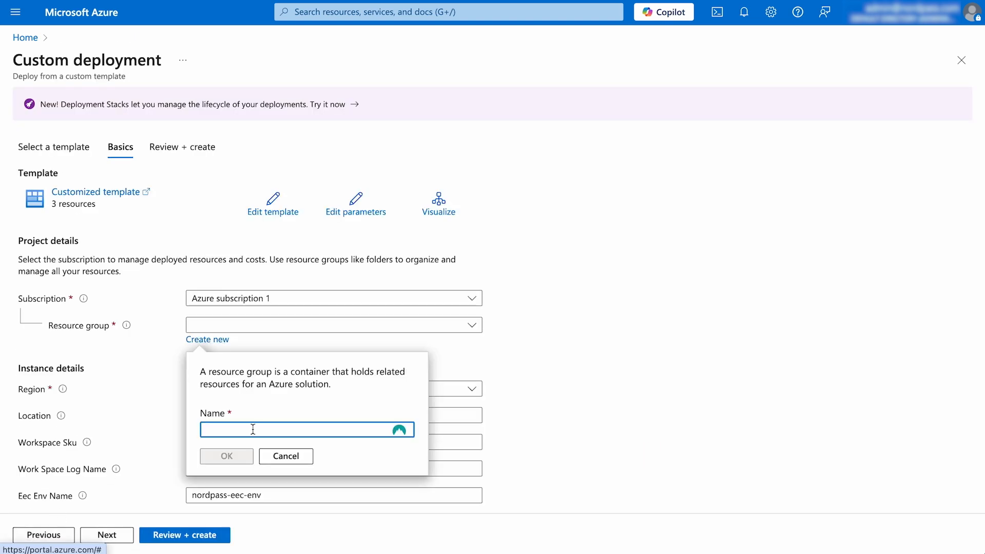
text(nordpass-group-provisioning)
click(221, 455)
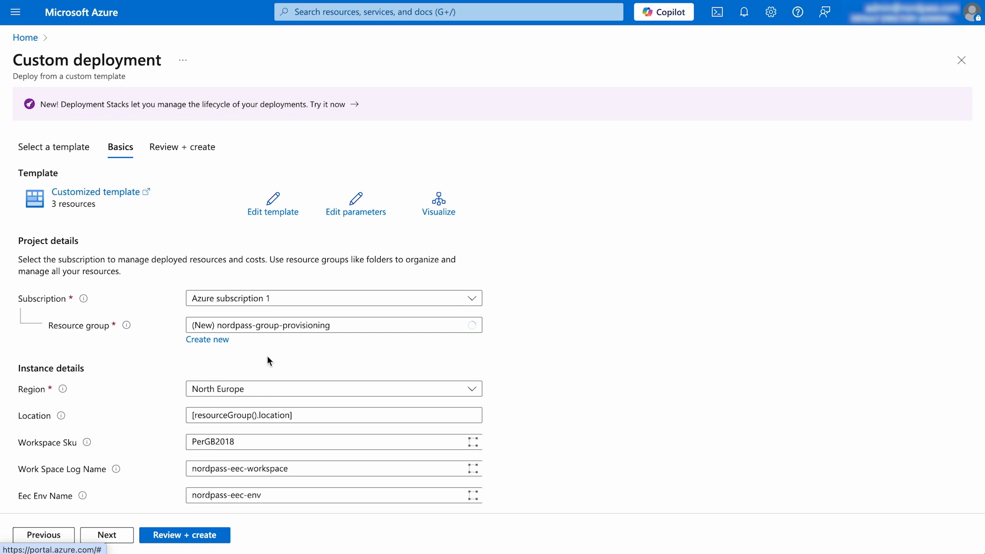
Review the custom deployment's terms and basic details, and create the deployment.
scroll(369, 468, down, 2)
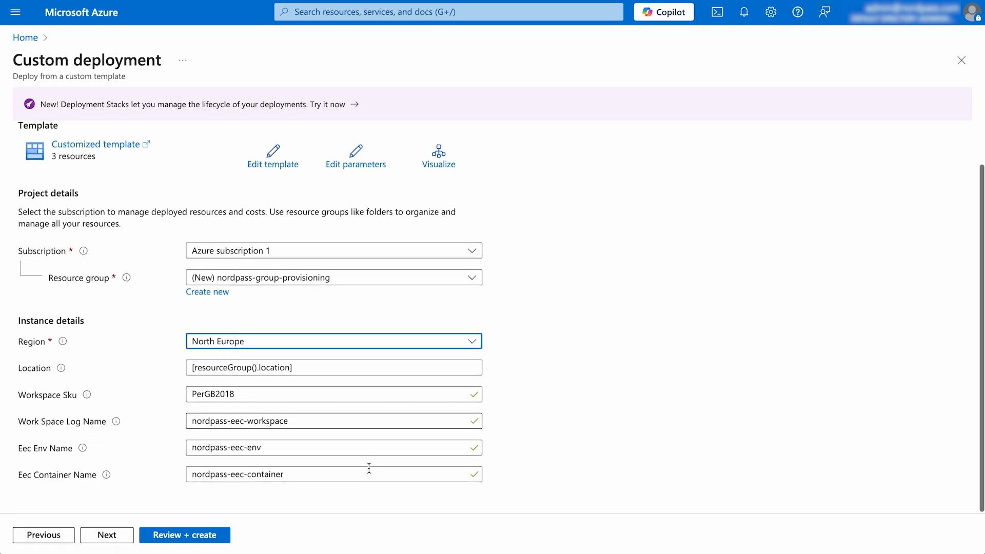
click(220, 536)
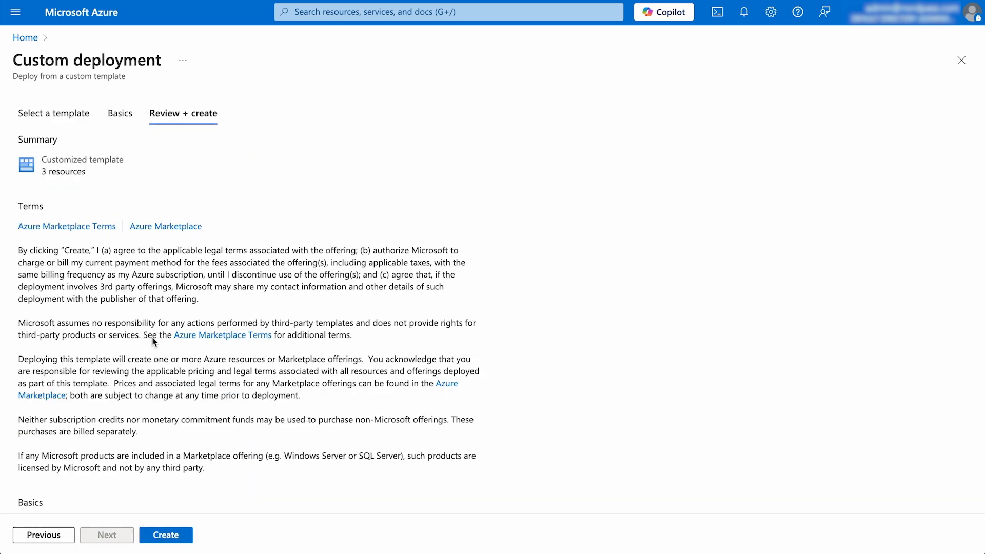
scroll(84, 382, down, 3)
scroll(84, 382, down, 1)
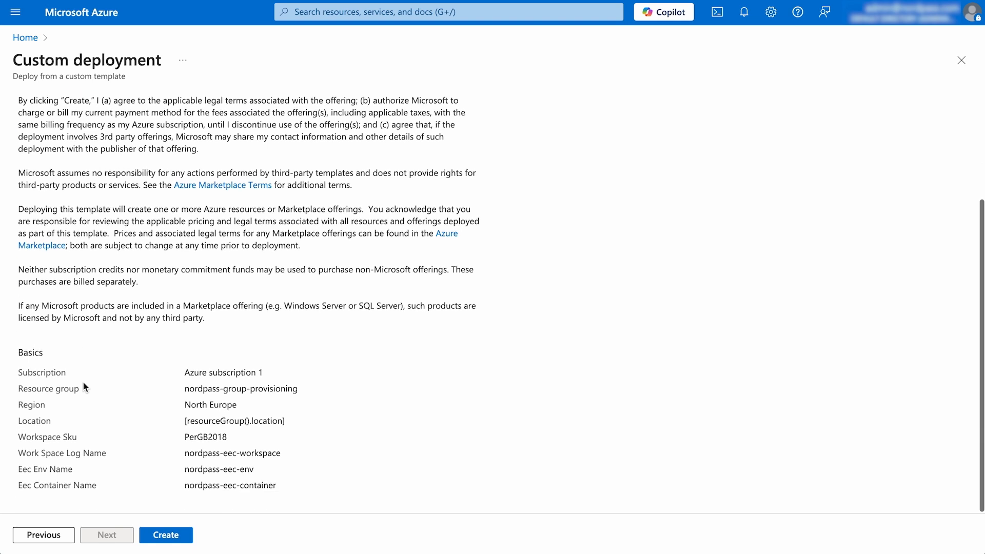
click(160, 536)
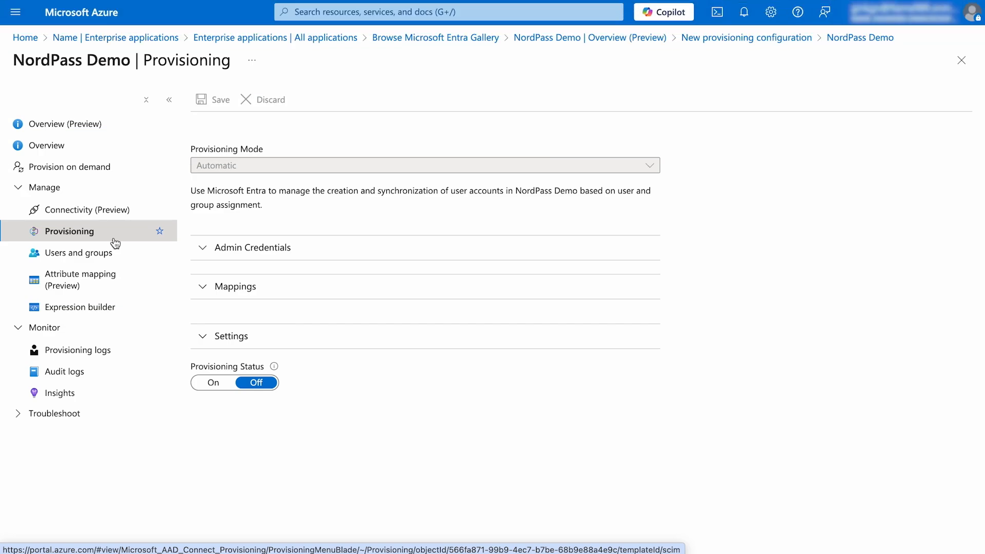
Expand the app's provisioning mappings and settings, and set the scope to "Sync only assigned users and groups".
click(201, 282)
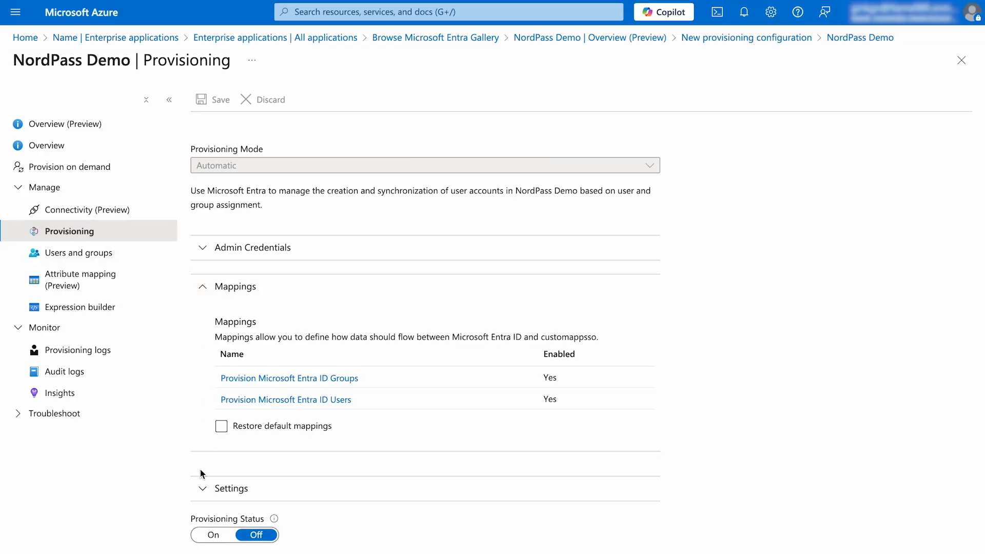
click(200, 489)
scroll(200, 494, down, 2)
scroll(201, 494, down, 1)
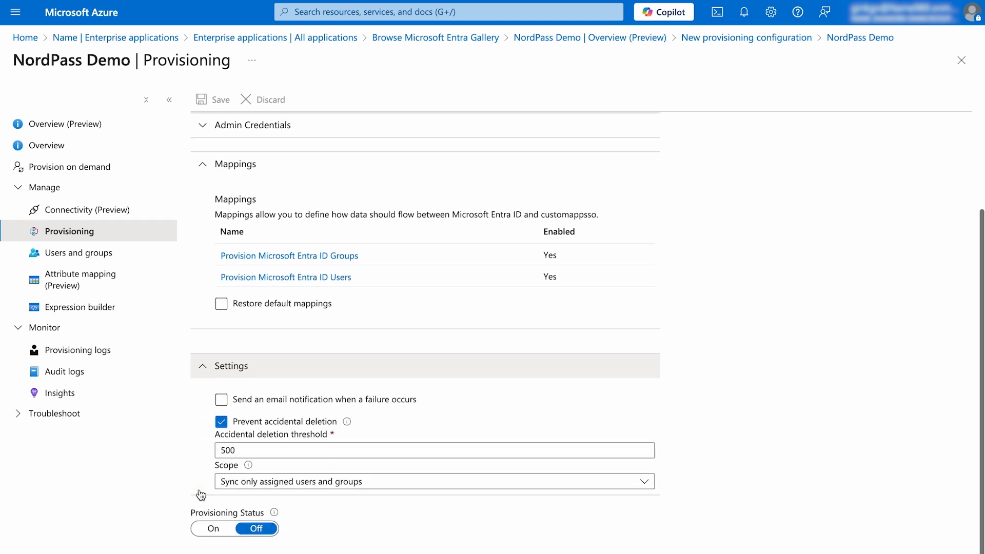
click(263, 482)
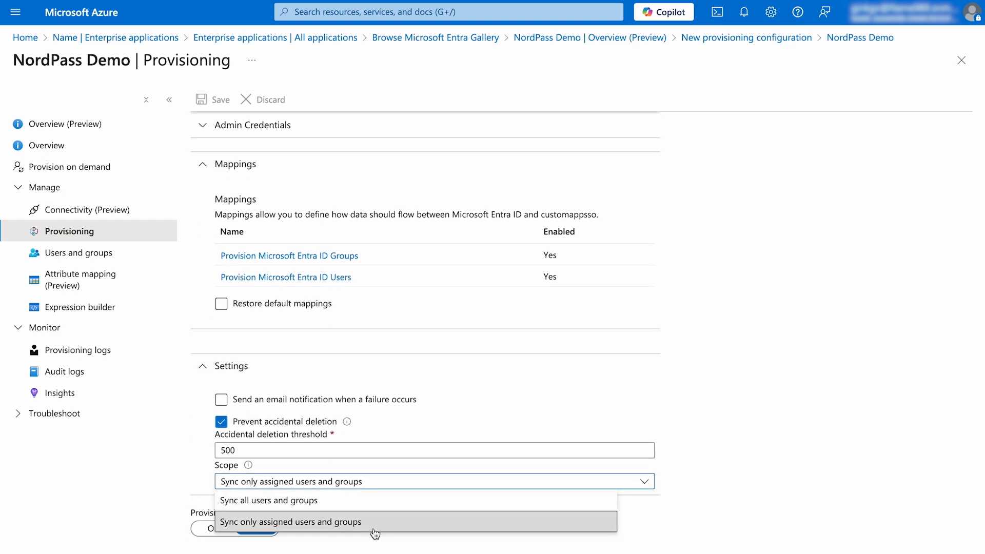
click(223, 523)
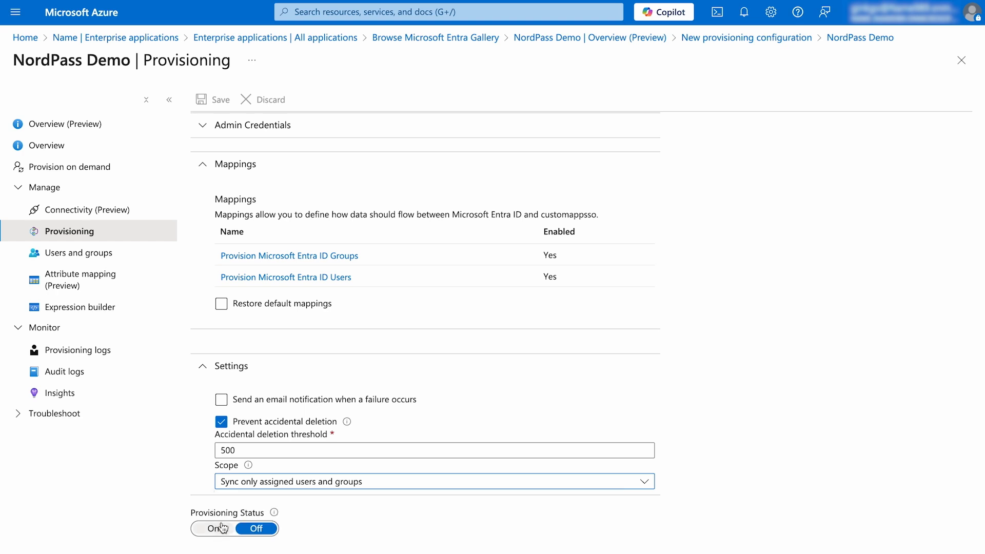
Start provisioning for the NordPass Enterprise Demo application and confirm the start.
scroll(208, 463, up, 3)
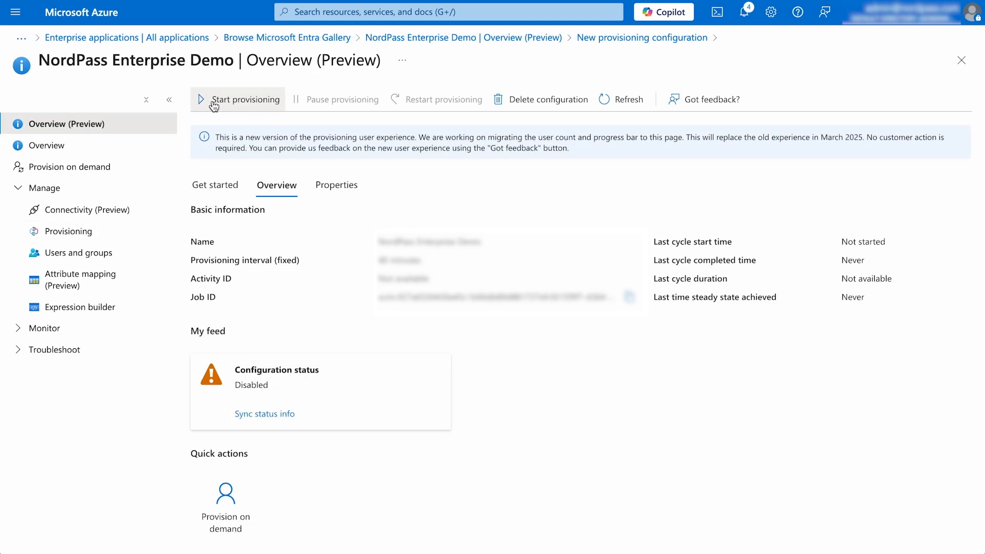
click(214, 106)
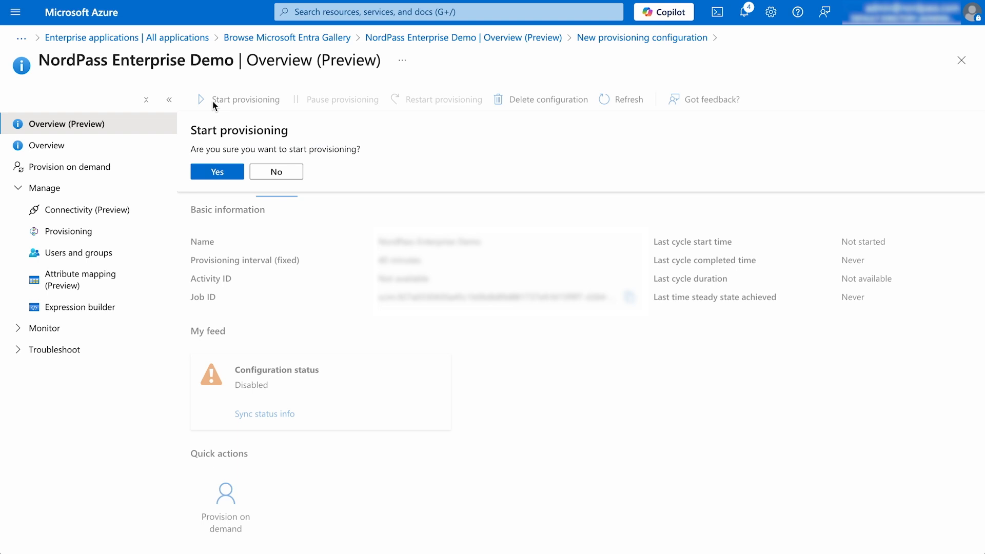
click(212, 177)
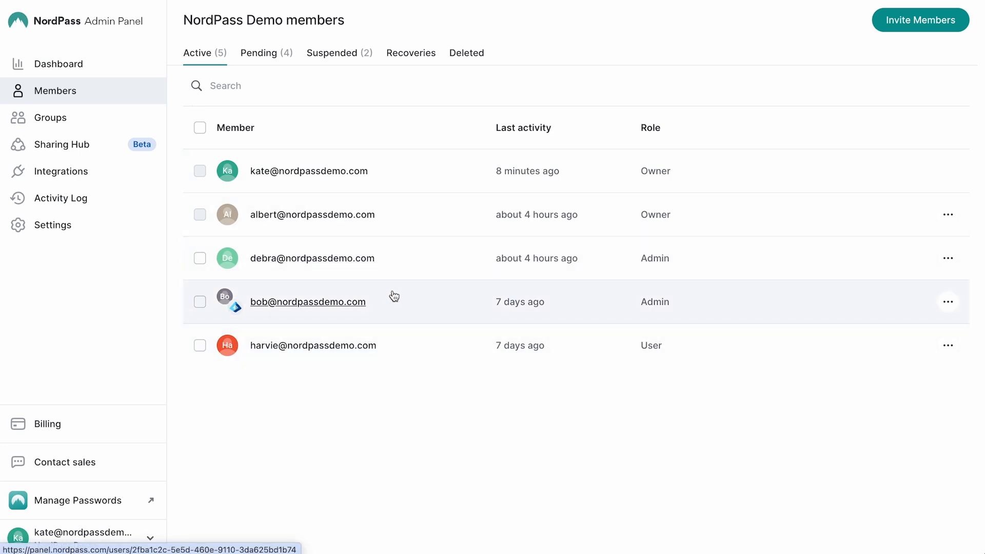
In the NordPass Admin Panel, view the pending members and the organization's groups.
click(269, 53)
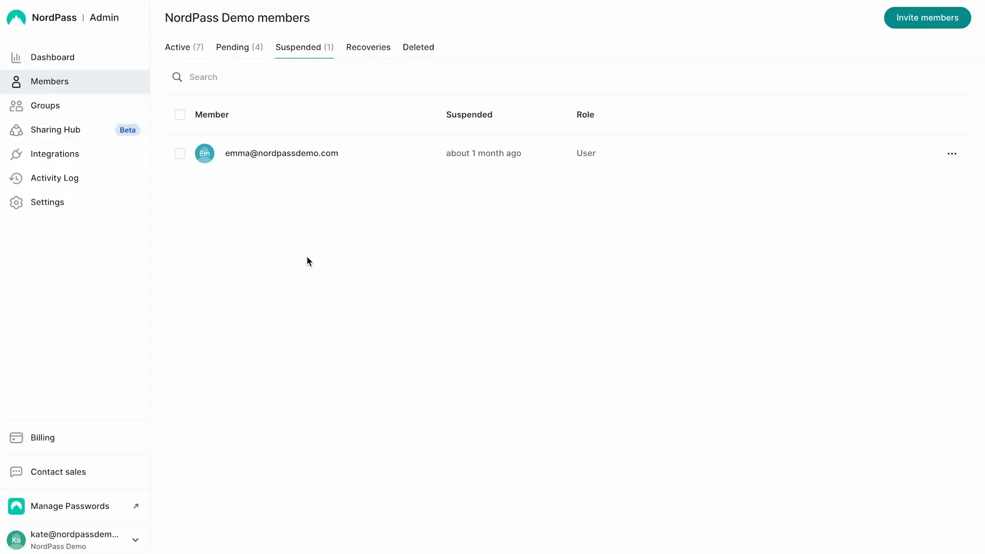
click(52, 104)
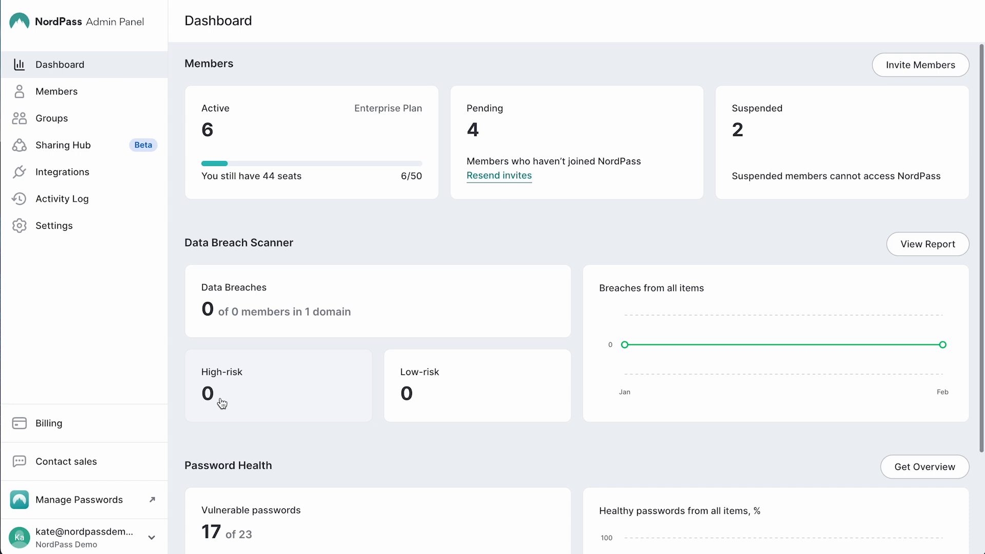
View the organization's suspended and pending members, and open the available actions for the first pending member.
scroll(344, 234, down, 2)
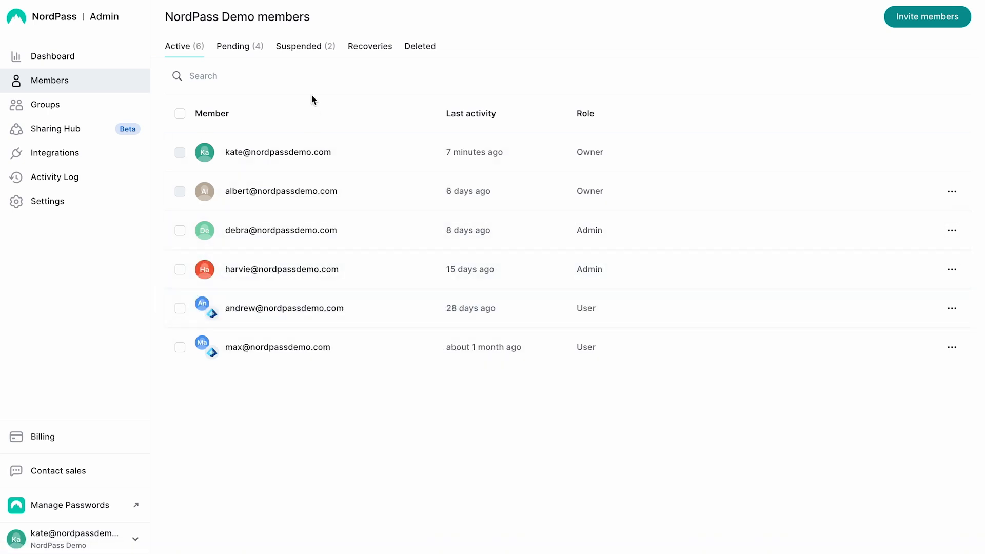
click(307, 48)
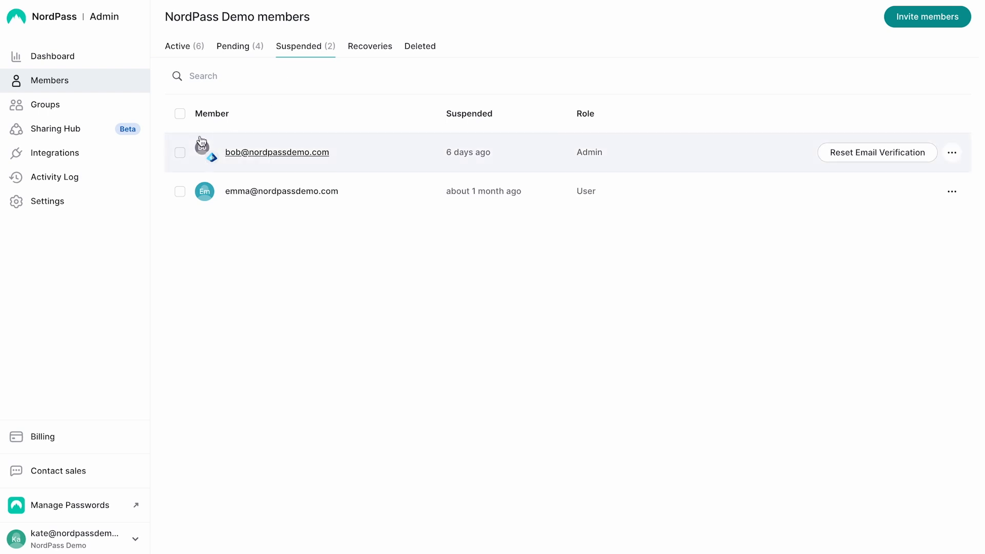
click(239, 47)
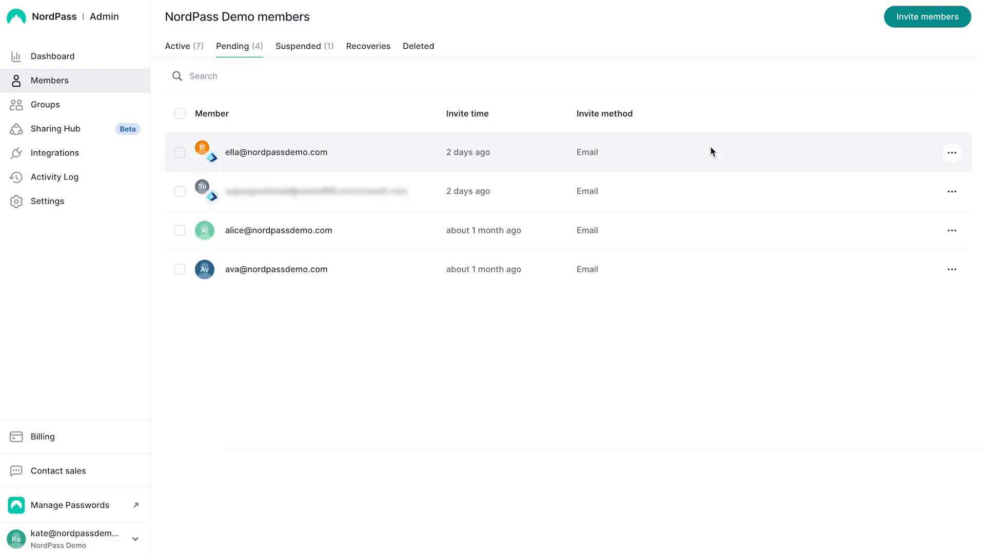
click(952, 152)
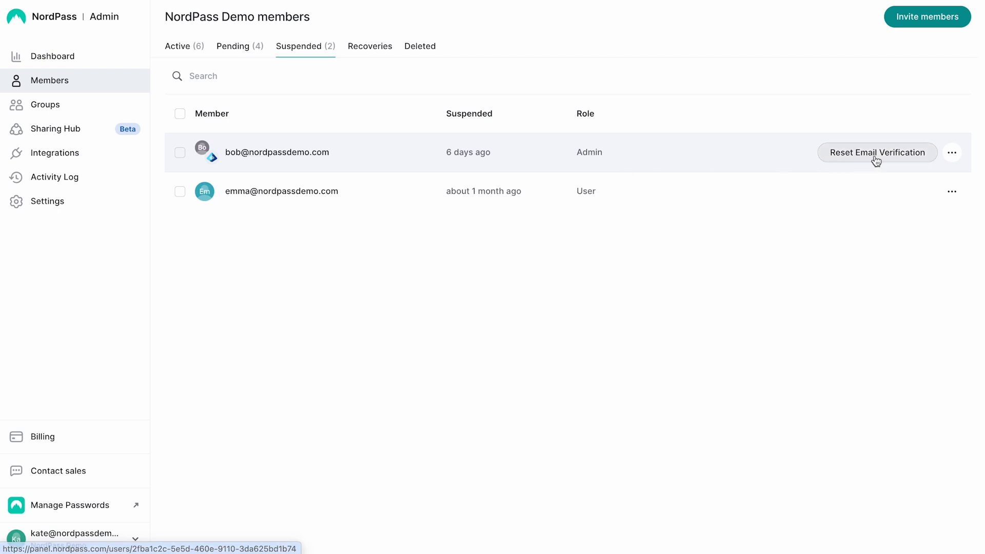
Permanently delete the suspended Admin member added via Entra ID from the organization.
click(949, 157)
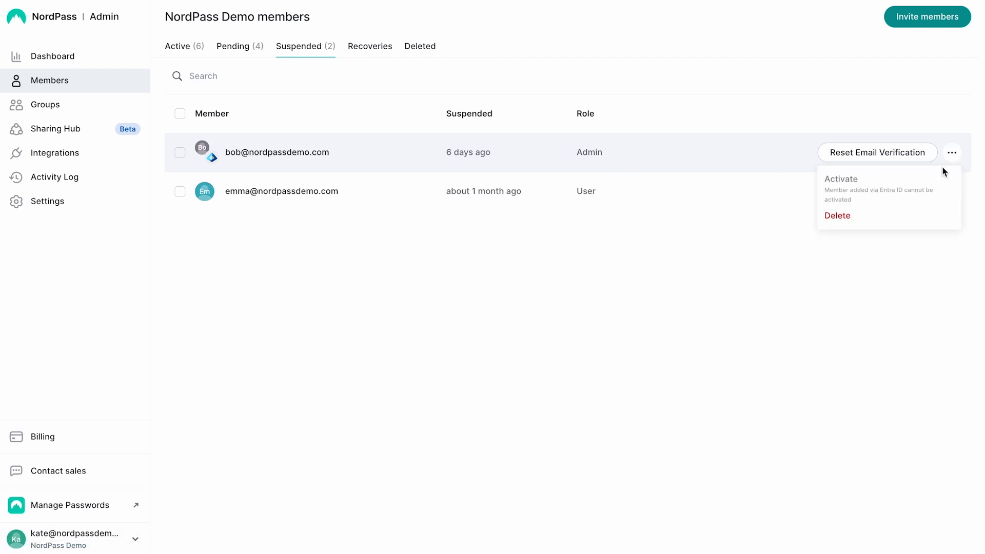
click(880, 219)
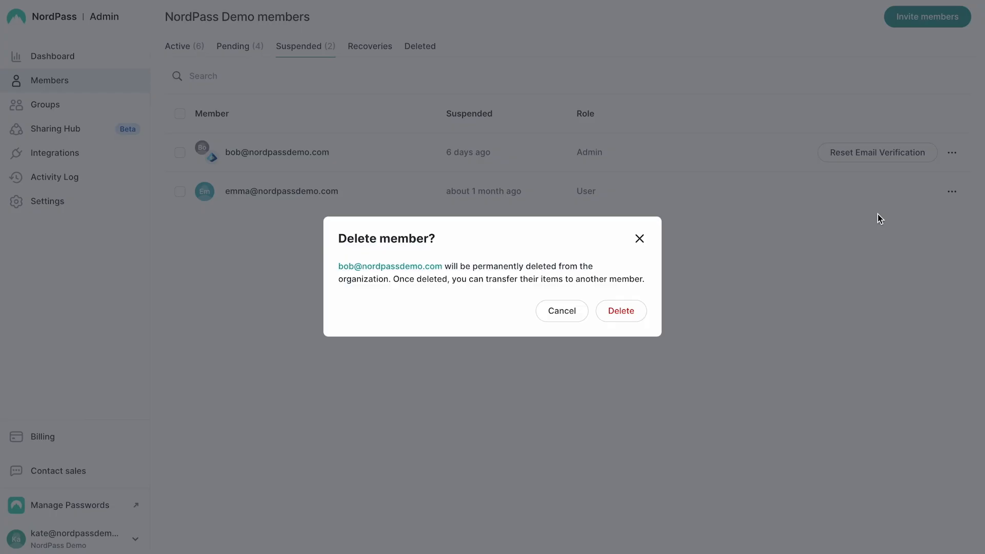
click(622, 317)
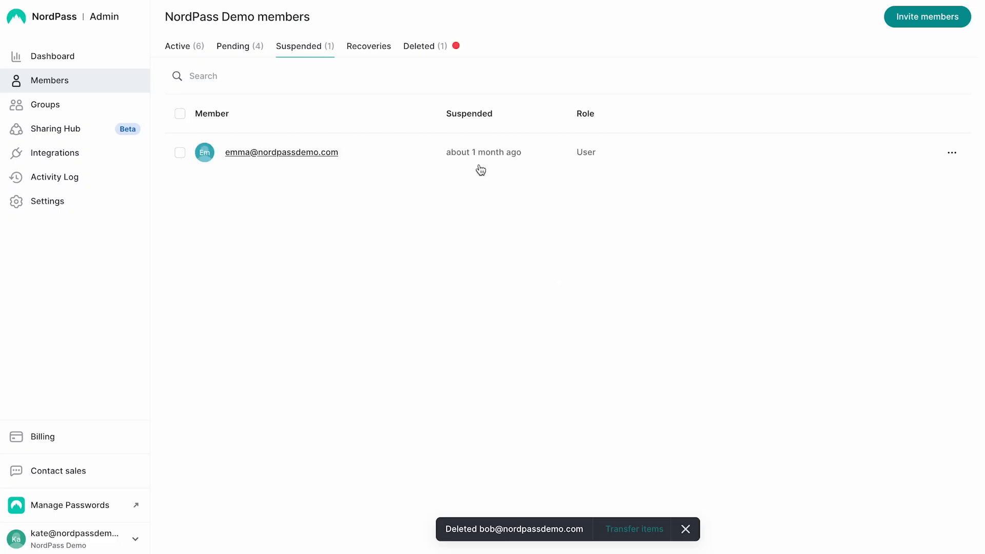
Transfer all of the deleted member's items to your own account, and open the transferred items from the vault's notifications.
click(426, 53)
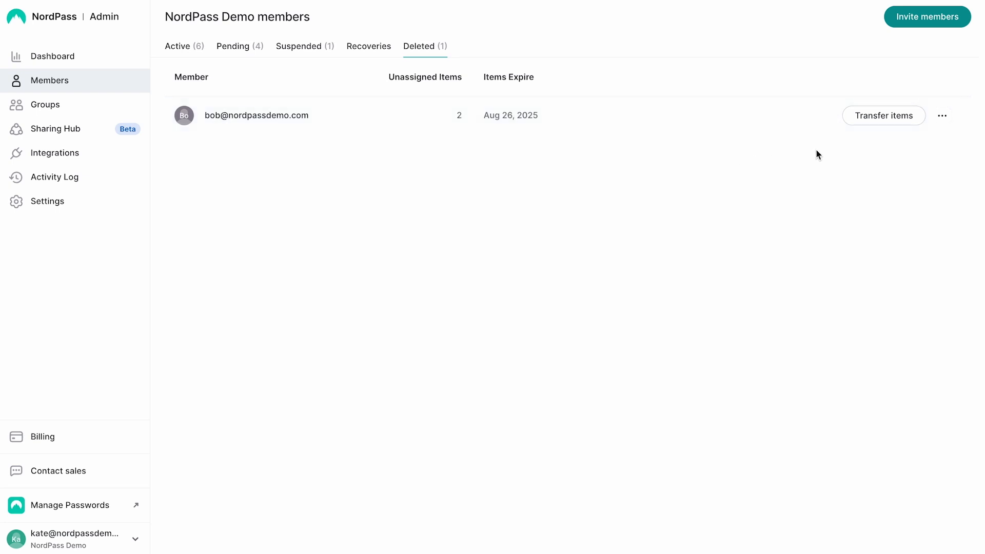
click(889, 125)
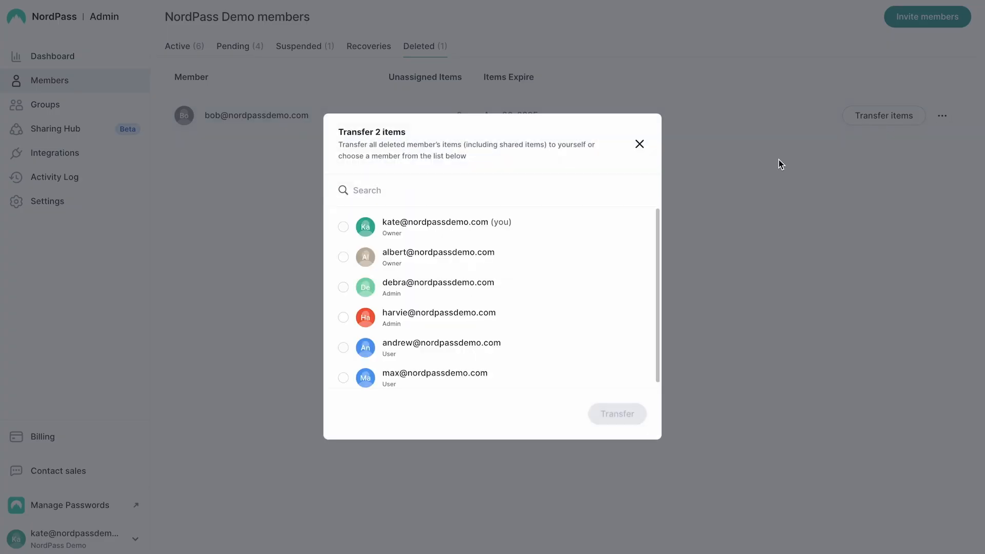
click(577, 227)
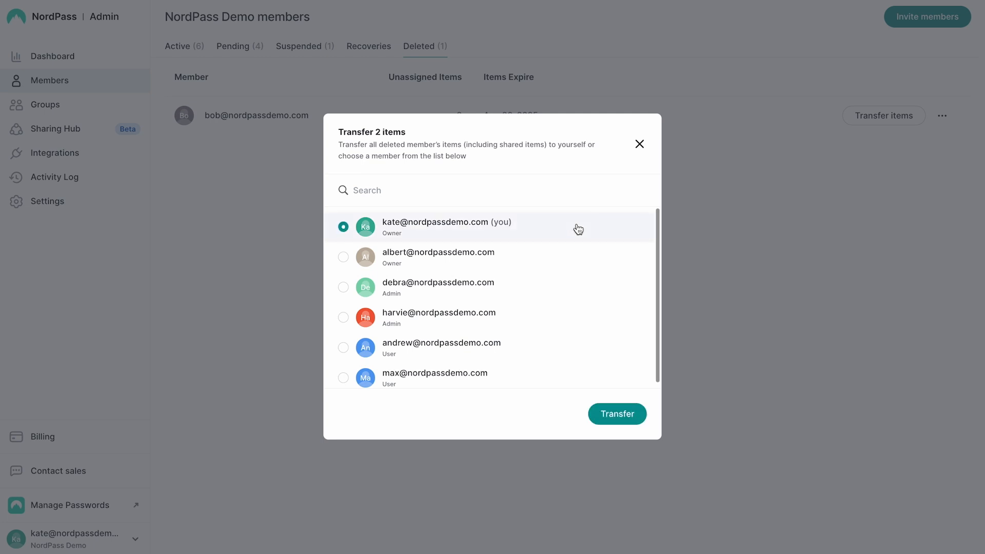
click(618, 420)
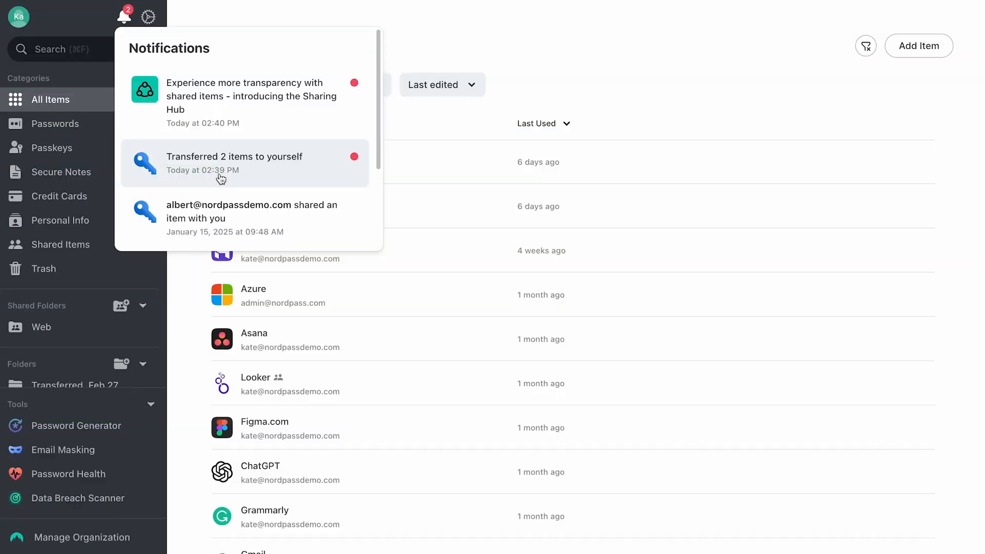
click(221, 178)
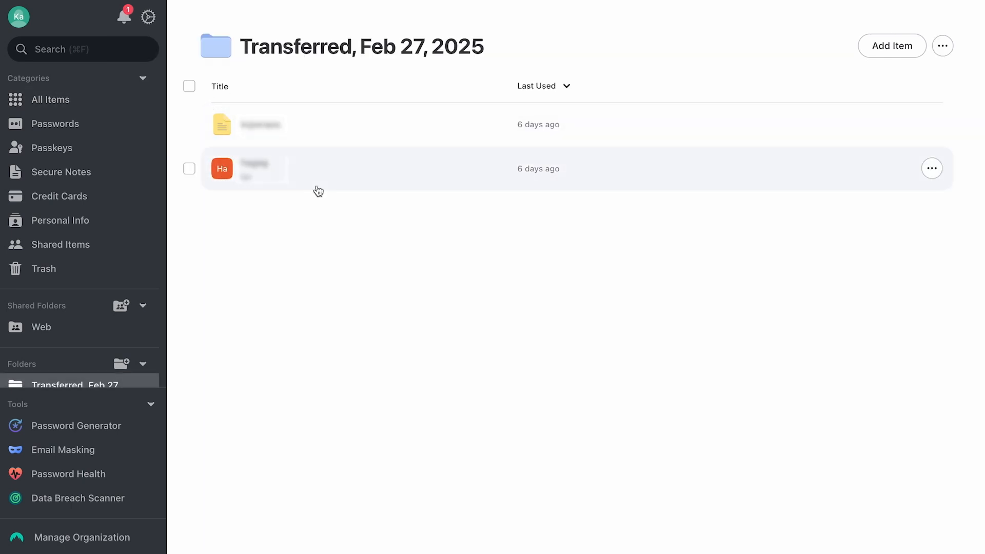
scroll(143, 290, down, 1)
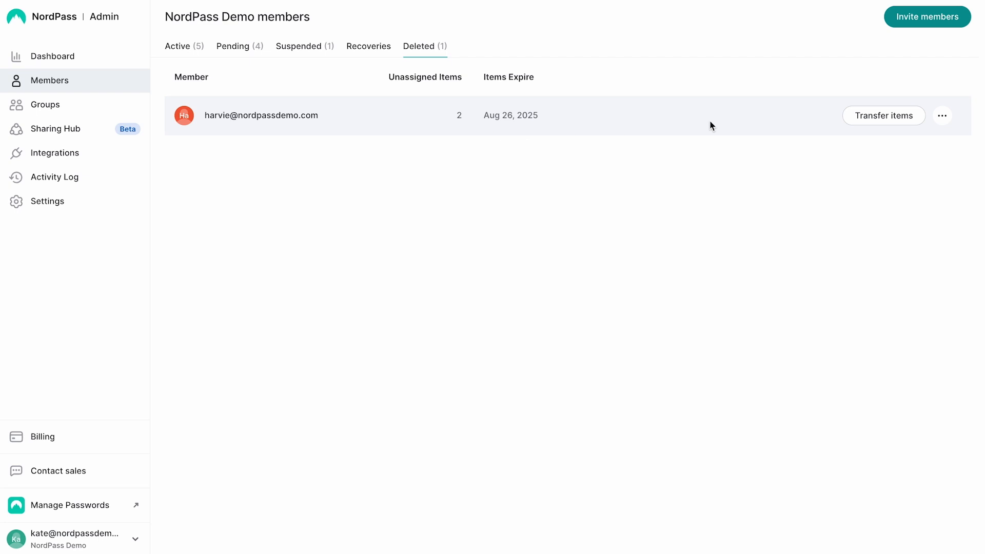
In the Admin Panel, permanently delete all unassigned items of the member listed among the deleted members.
click(942, 117)
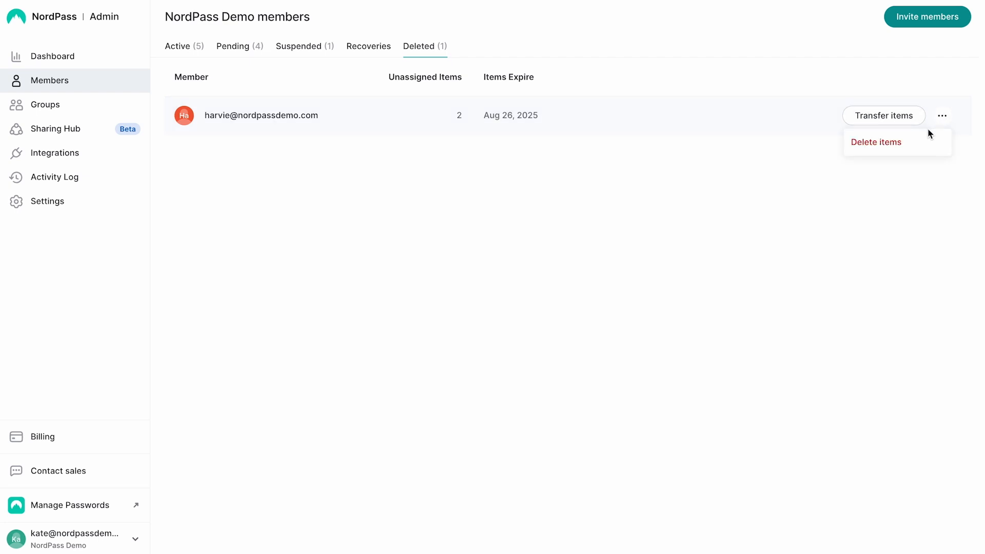
click(913, 145)
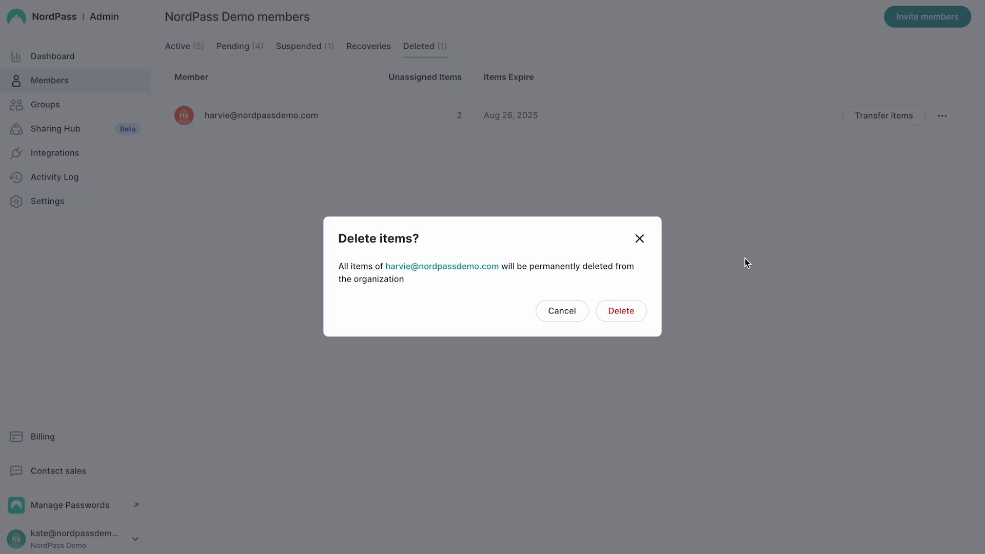
click(626, 321)
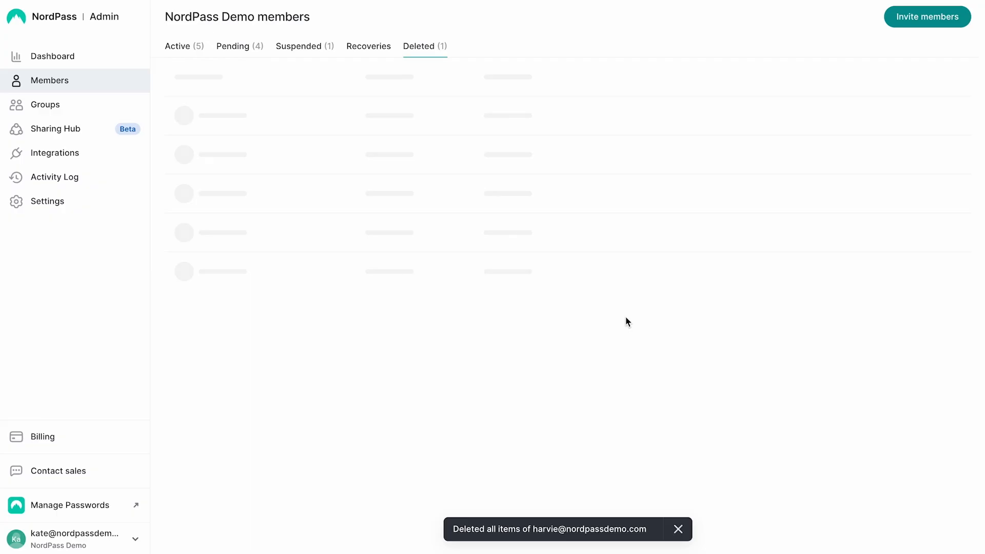